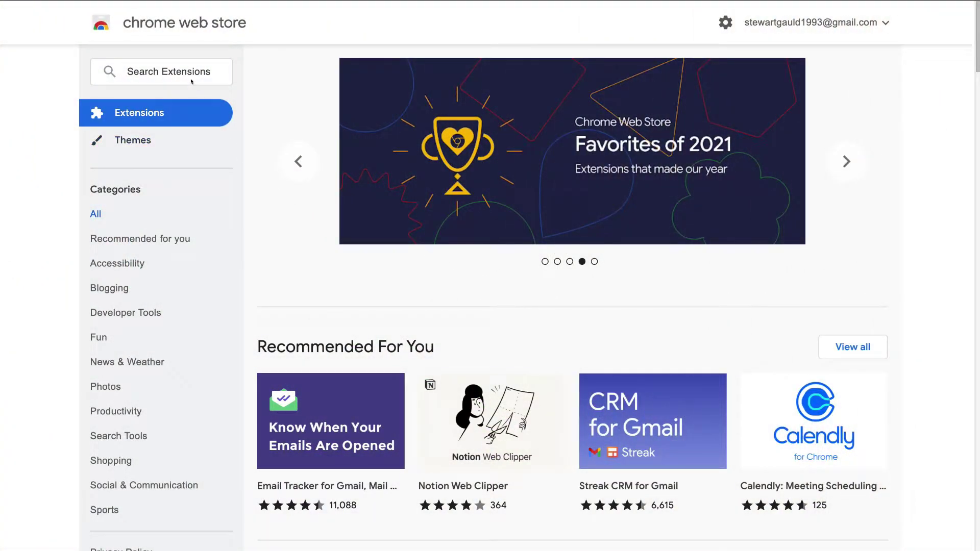
Step: Search the Chrome Web Store for 'gmail snippets' and add Gmail Snippets by cloudHQ to Chrome
{"action": "left_click", "coordinate": [176, 69]}
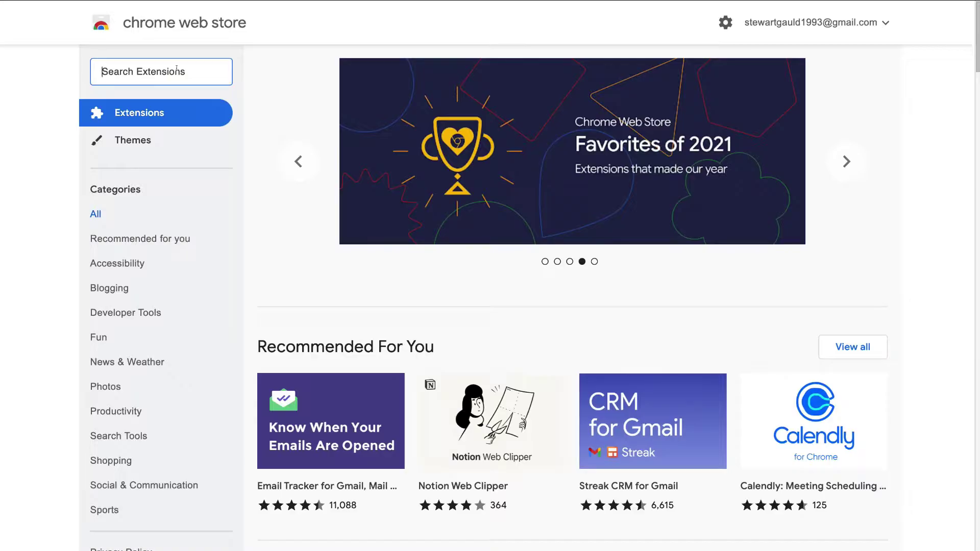
{"action": "type", "text": "gmail snippets"}
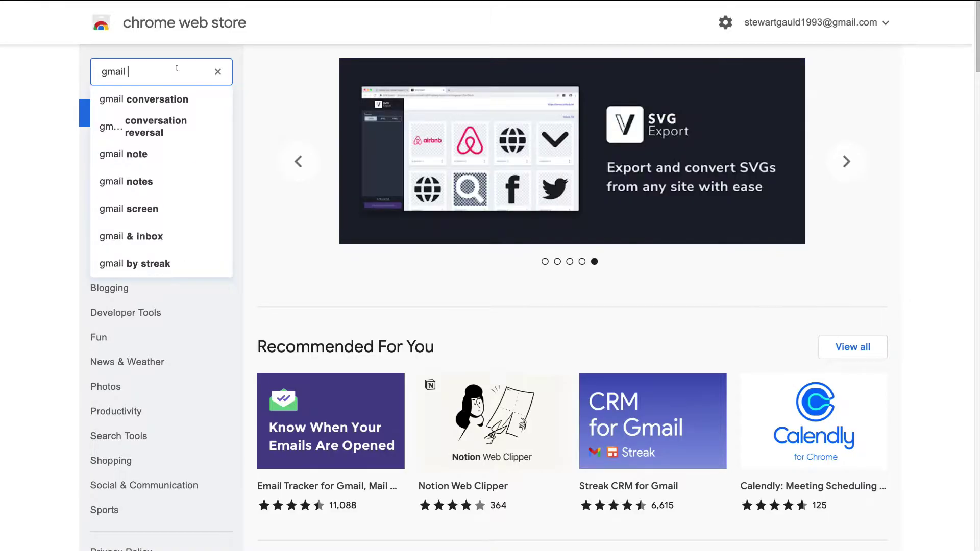
{"action": "left_click", "coordinate": [182, 100]}
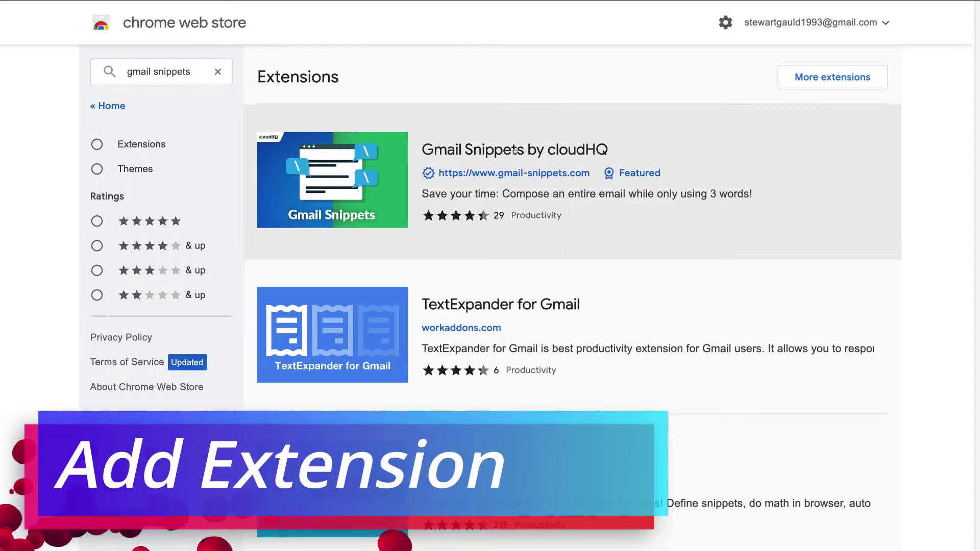
{"action": "left_click", "coordinate": [450, 153]}
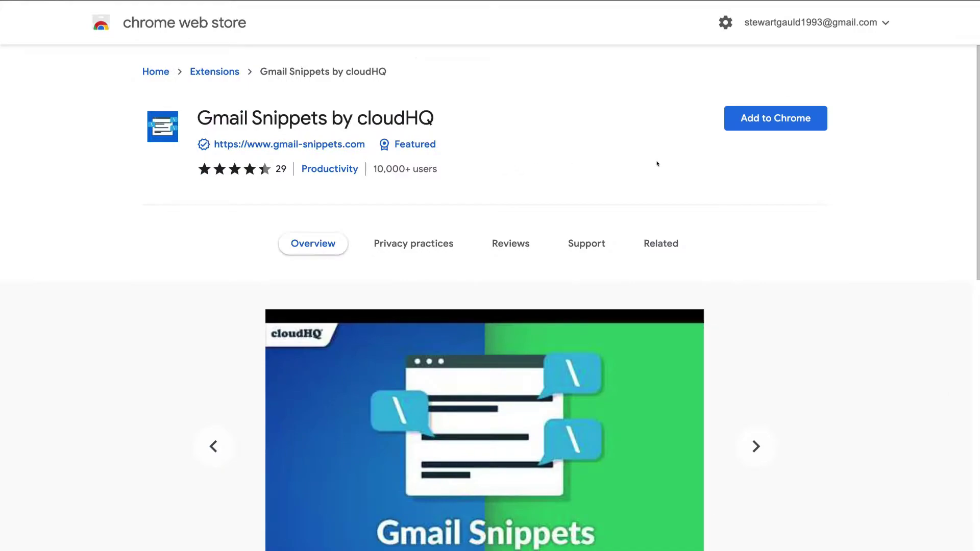
{"action": "left_click", "coordinate": [783, 120]}
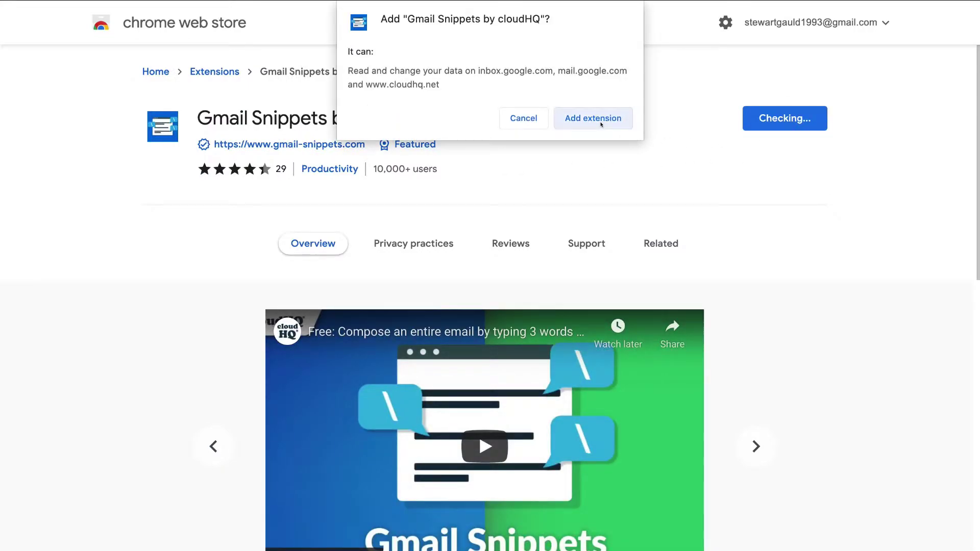
{"action": "left_click", "coordinate": [593, 118]}
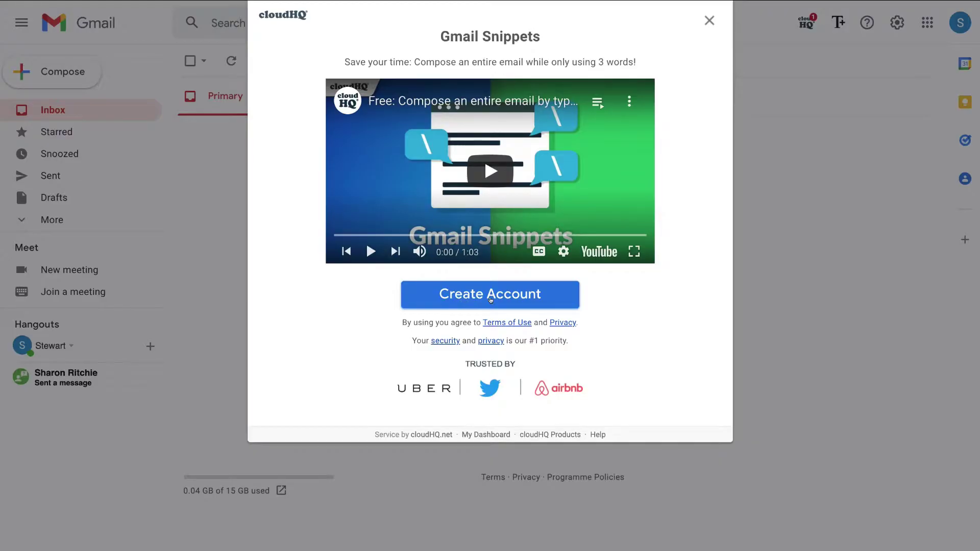
Step: Create a cloudHQ account from the welcome window by signing in with the Google account
{"action": "left_click", "coordinate": [521, 299]}
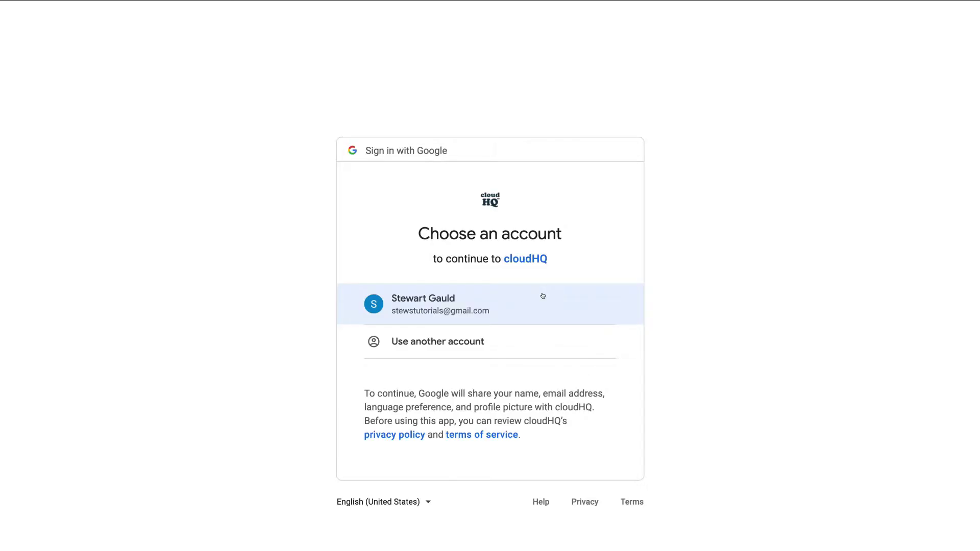
{"action": "left_click", "coordinate": [543, 296]}
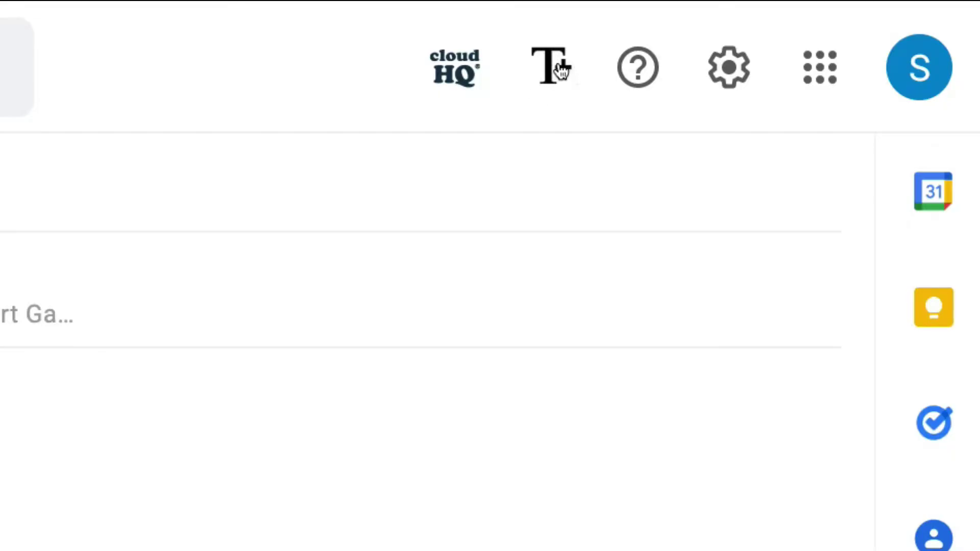
Step: Open the saved snippets list from the T+ icon and edit the \thanks snippet
{"action": "left_click", "coordinate": [546, 64]}
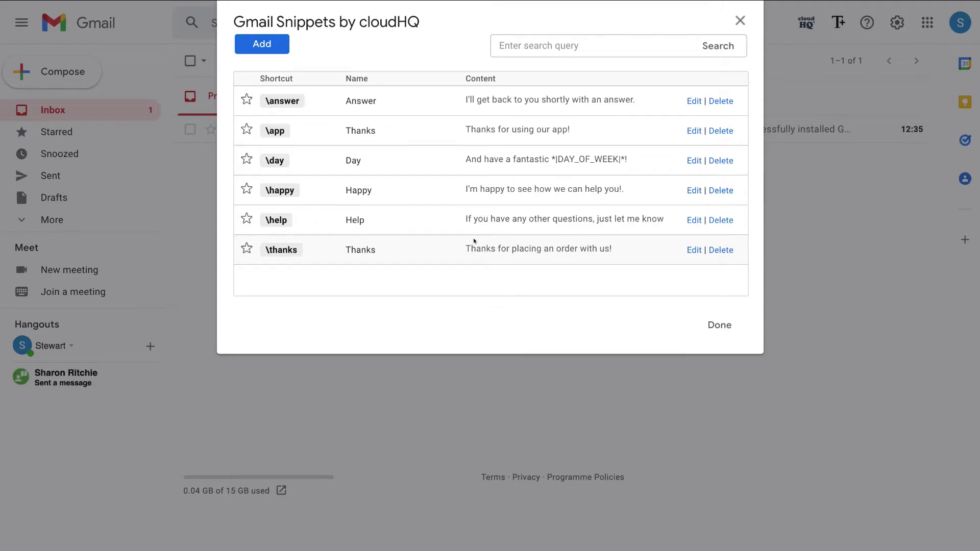
{"action": "left_click", "coordinate": [693, 249]}
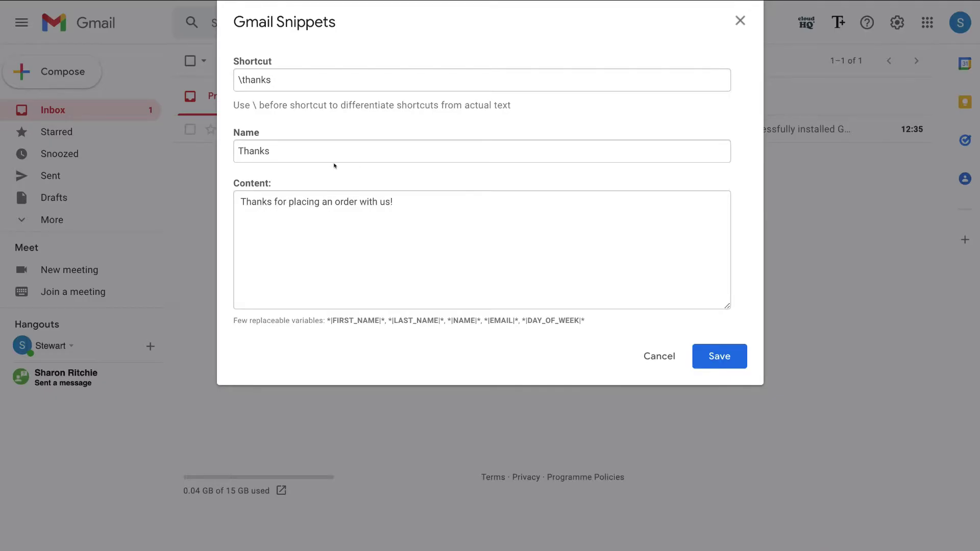
Step: Append '(Prospects)' to the \thanks snippet name and select the *|FIRST_NAME|* variable
{"action": "left_click", "coordinate": [282, 151]}
{"action": "type", "text": "(Prospects)"}
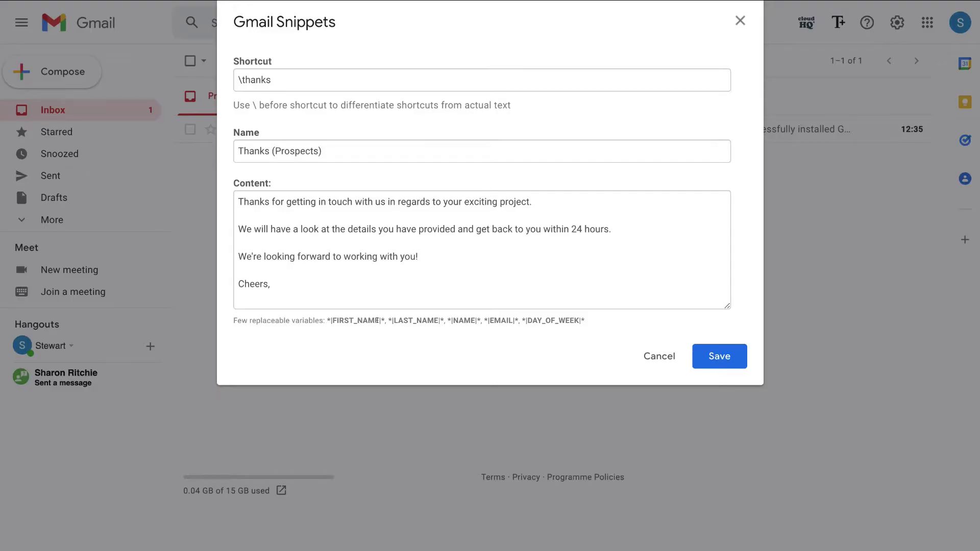
{"action": "left_click_drag", "start_coordinate": [384, 320], "coordinate": [327, 321]}
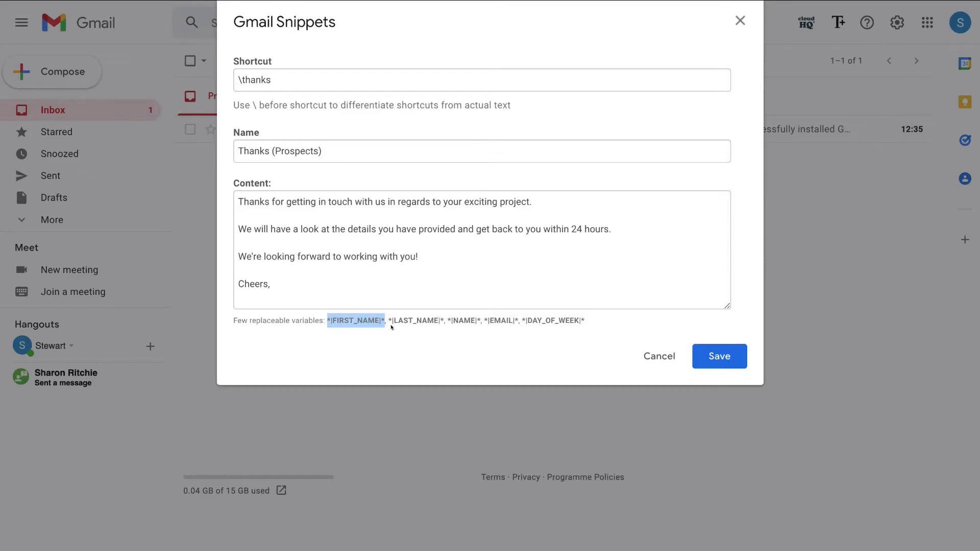
Step: Add a new top line to the snippet and paste the *|FIRST_NAME|* variable as its greeting
{"action": "left_click", "coordinate": [238, 200]}
{"action": "key", "text": "Return"}
{"action": "key", "text": "Return"}
{"action": "key", "text": "Up"}
{"action": "key", "text": "Up"}
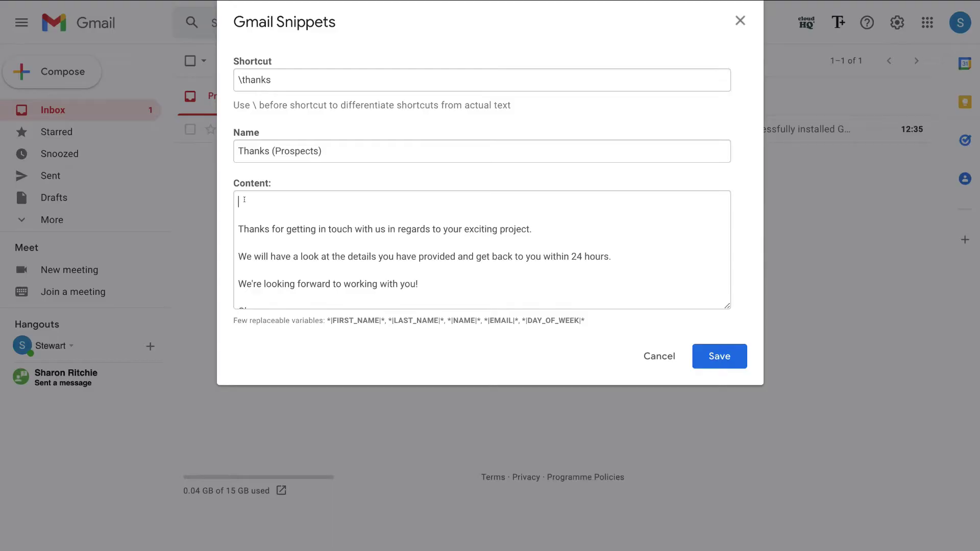
{"action": "right_click", "coordinate": [245, 200]}
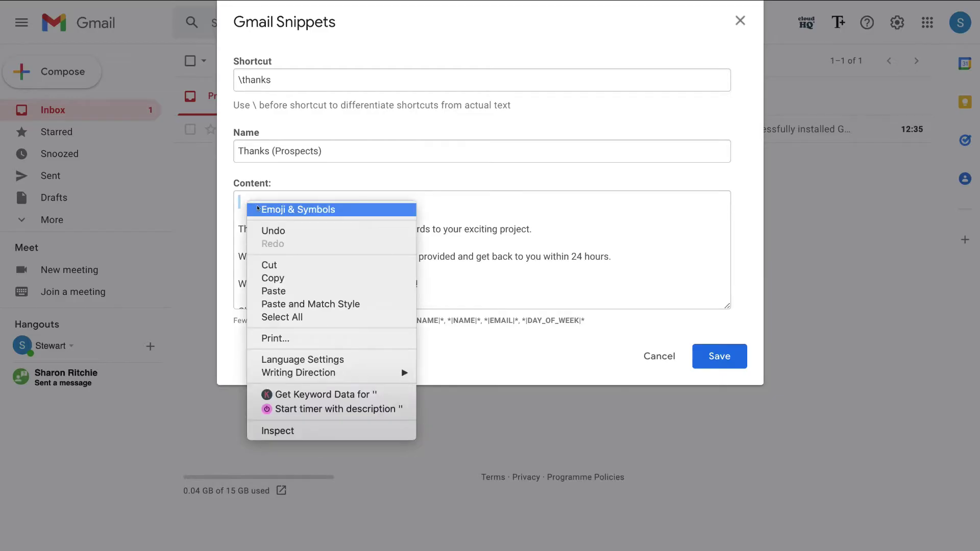
{"action": "left_click", "coordinate": [276, 290]}
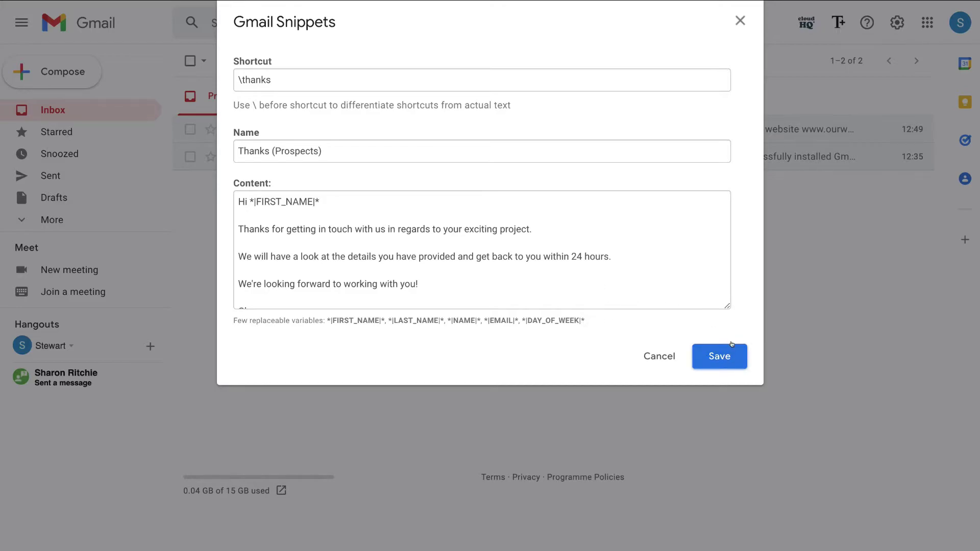
Step: Save the Thanks (Prospects) snippet, discard an empty new snippet, and close the snippets manager
{"action": "left_click", "coordinate": [719, 357]}
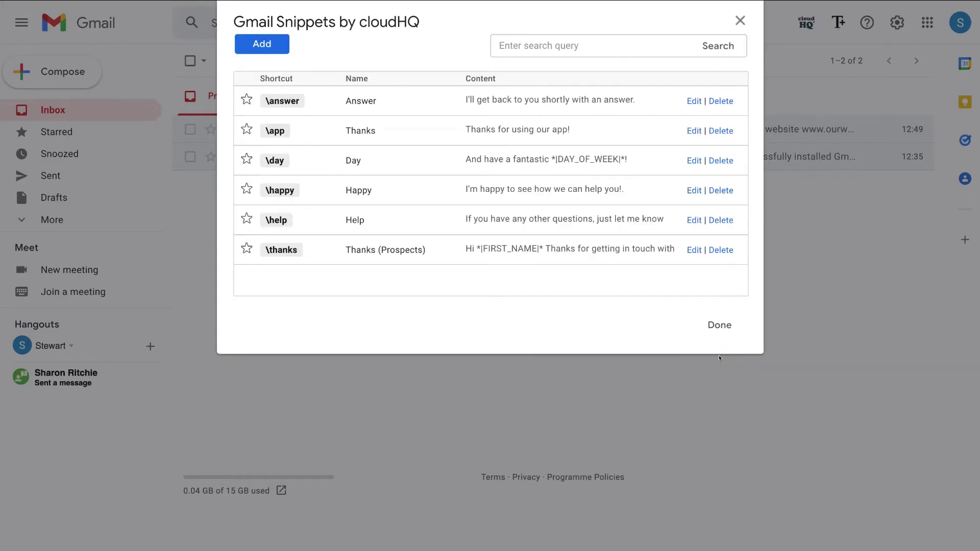
{"action": "left_click", "coordinate": [258, 45]}
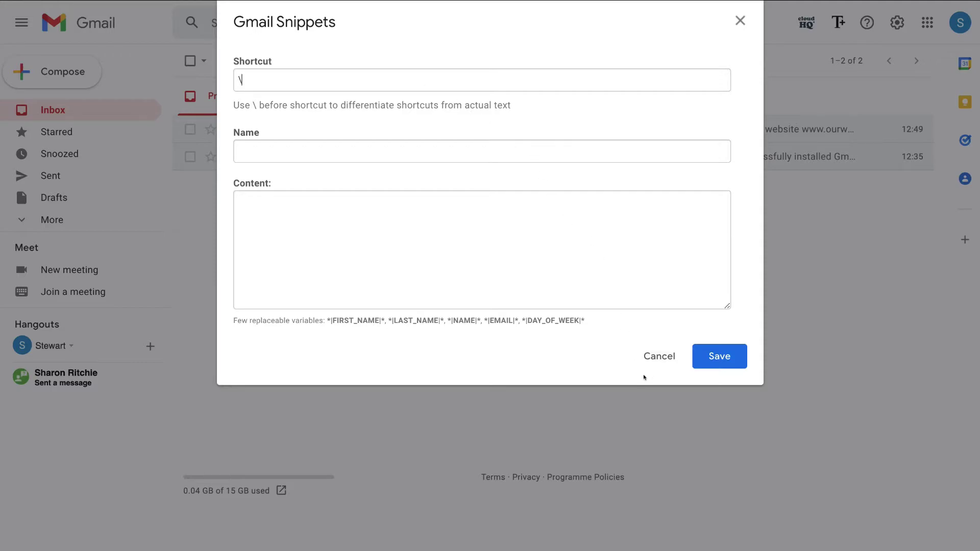
{"action": "left_click", "coordinate": [657, 357]}
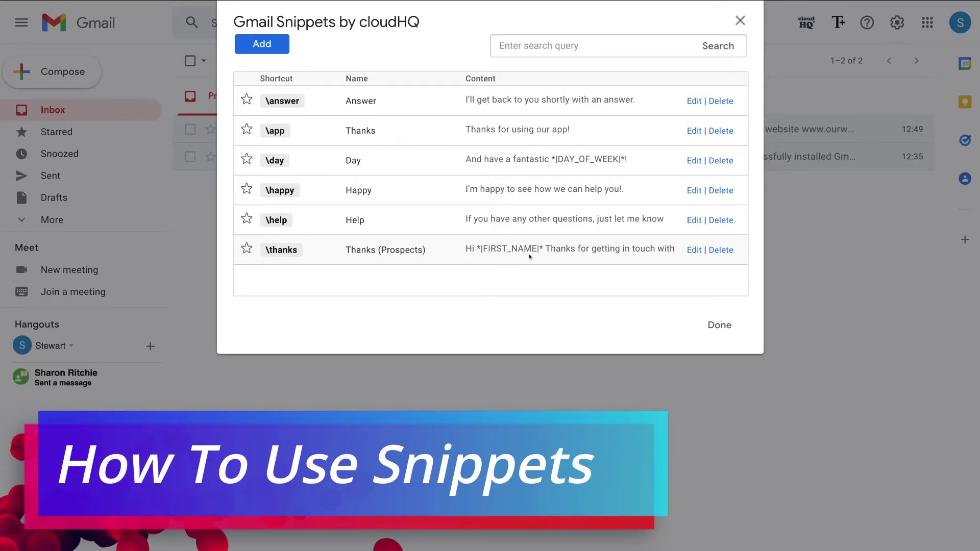
{"action": "left_click", "coordinate": [719, 325]}
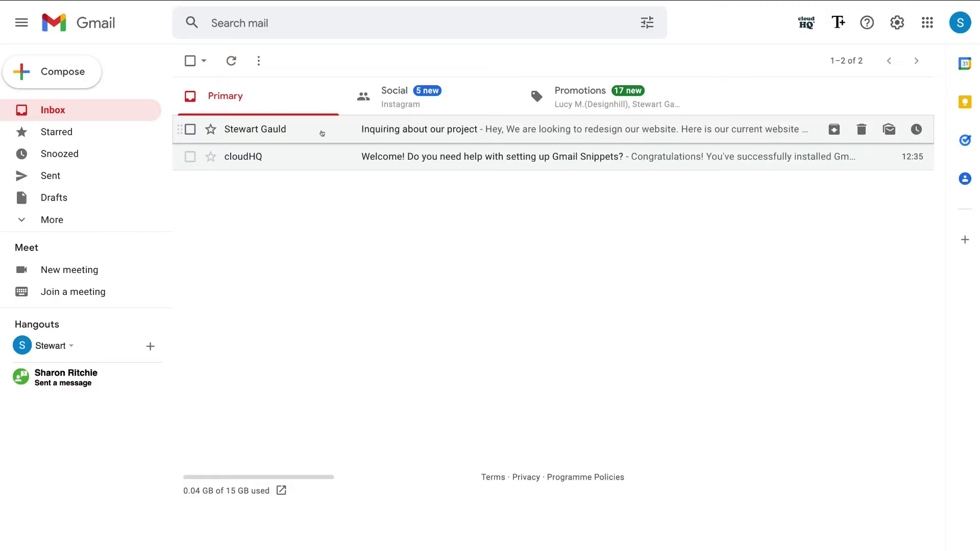
Step: Reply to the 'Inquiring about our project' email and type \tha to list matching snippets
{"action": "left_click", "coordinate": [327, 128]}
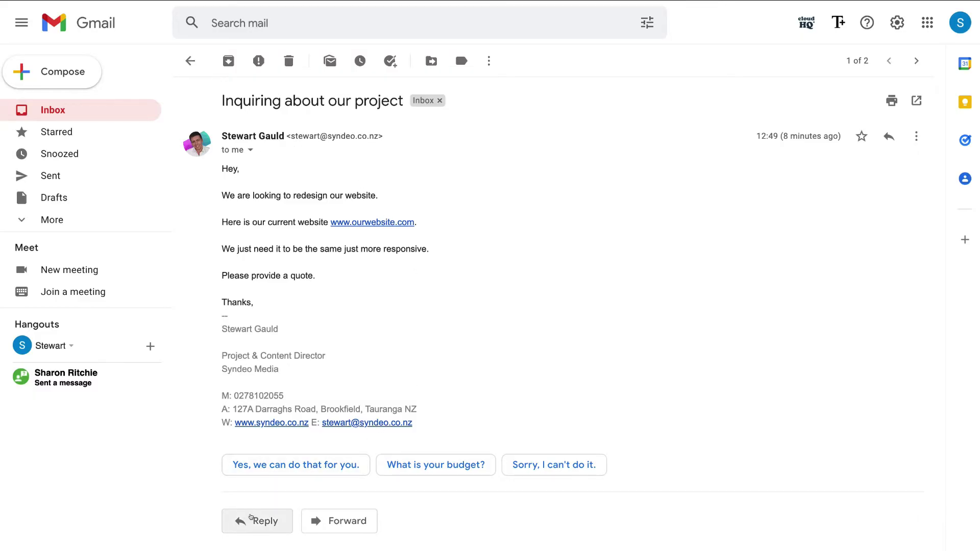
{"action": "left_click", "coordinate": [254, 521]}
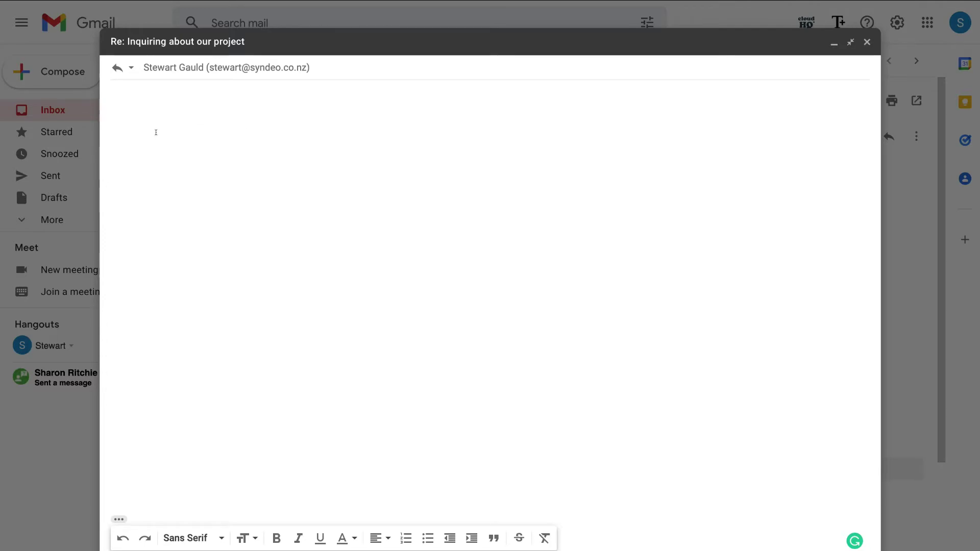
{"action": "type", "text": "\\"}
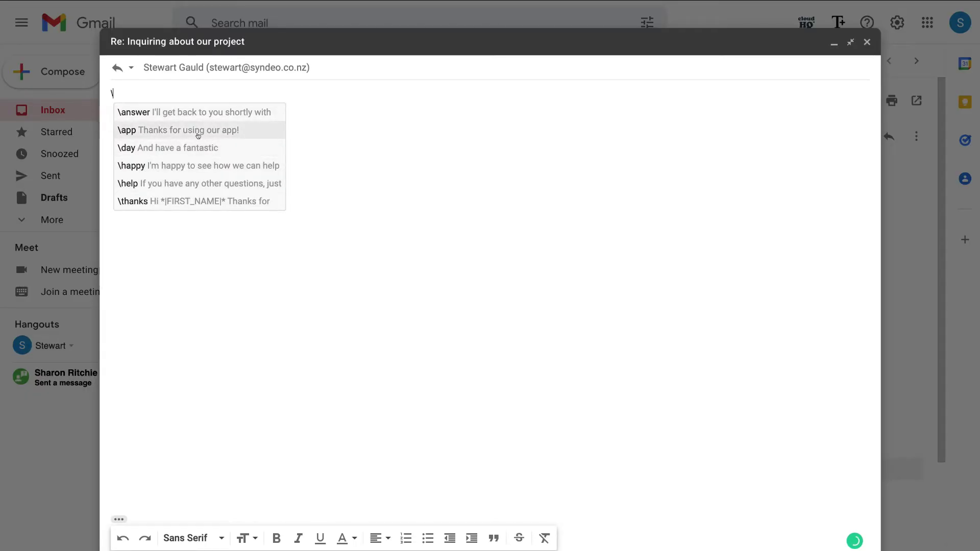
{"action": "type", "text": "tha"}
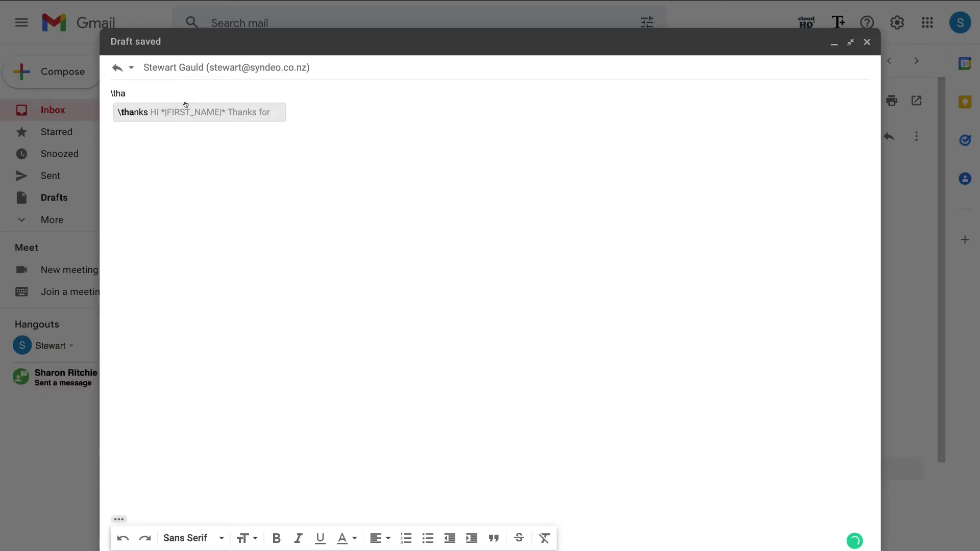
Step: Insert the \thanks snippet, then add a line after 'working with you!' starting with a backslash
{"action": "left_click", "coordinate": [184, 112]}
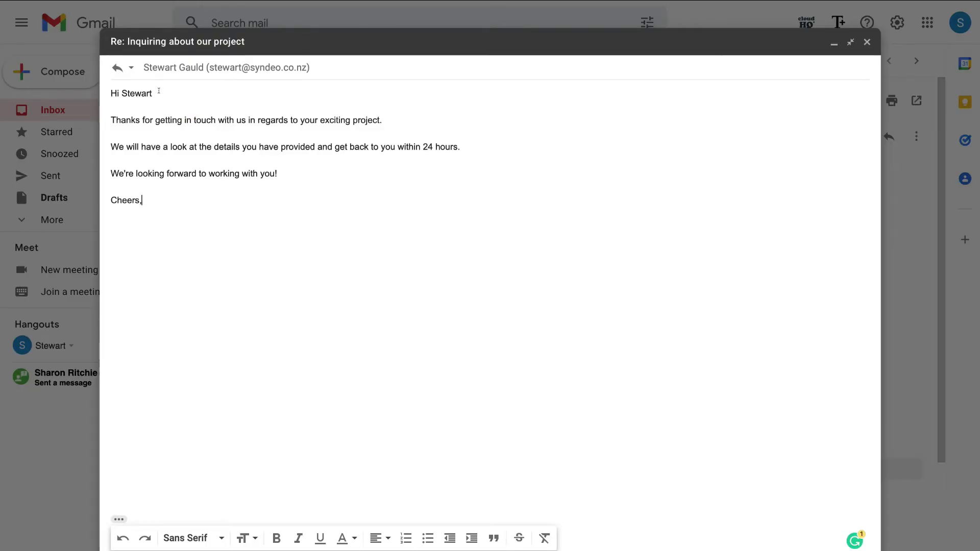
{"action": "left_click_drag", "start_coordinate": [153, 93], "coordinate": [119, 93]}
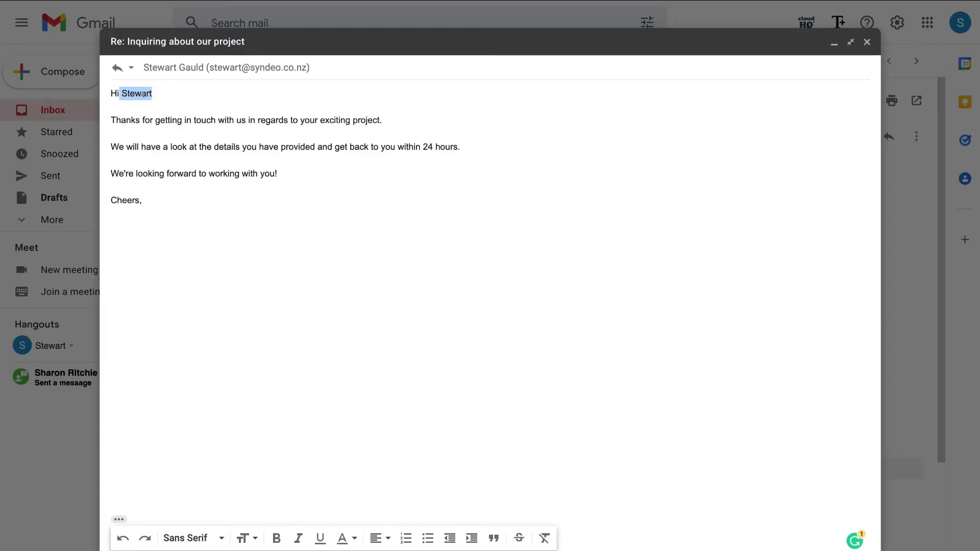
{"action": "left_click", "coordinate": [187, 92]}
{"action": "left_click", "coordinate": [281, 174]}
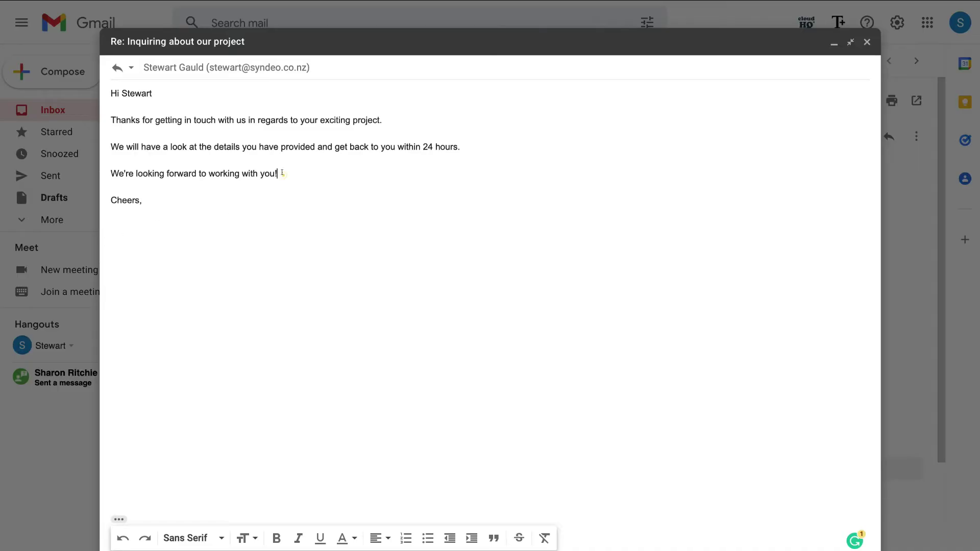
{"action": "key", "text": "Return"}
{"action": "key", "text": "Return"}
{"action": "type", "text": "\\"}
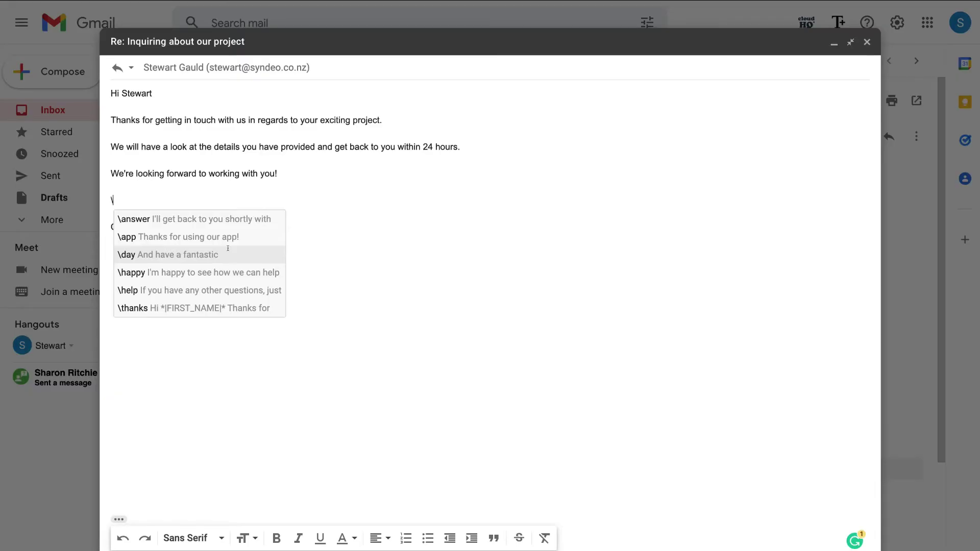
Step: Insert the \day snippet, adding 'And have a fantastic Monday!' above Cheers,
{"action": "left_click", "coordinate": [226, 253]}
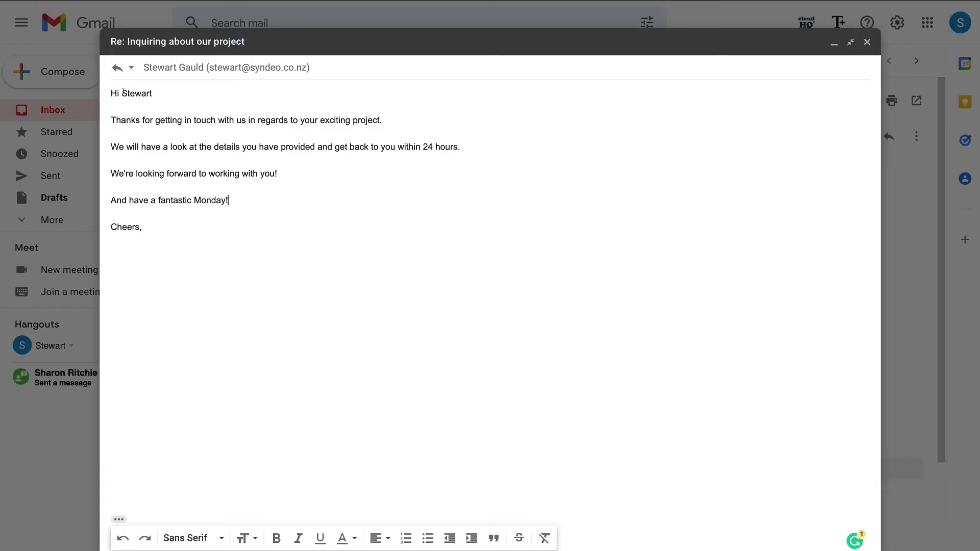
{"action": "double_click", "coordinate": [151, 93]}
{"action": "left_click_drag", "start_coordinate": [227, 200], "coordinate": [195, 199]}
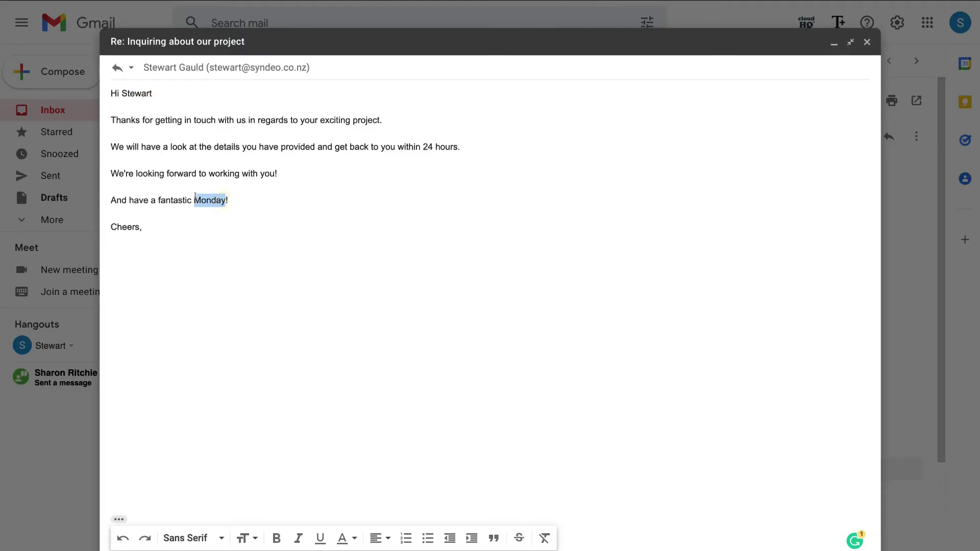
{"action": "left_click", "coordinate": [239, 202]}
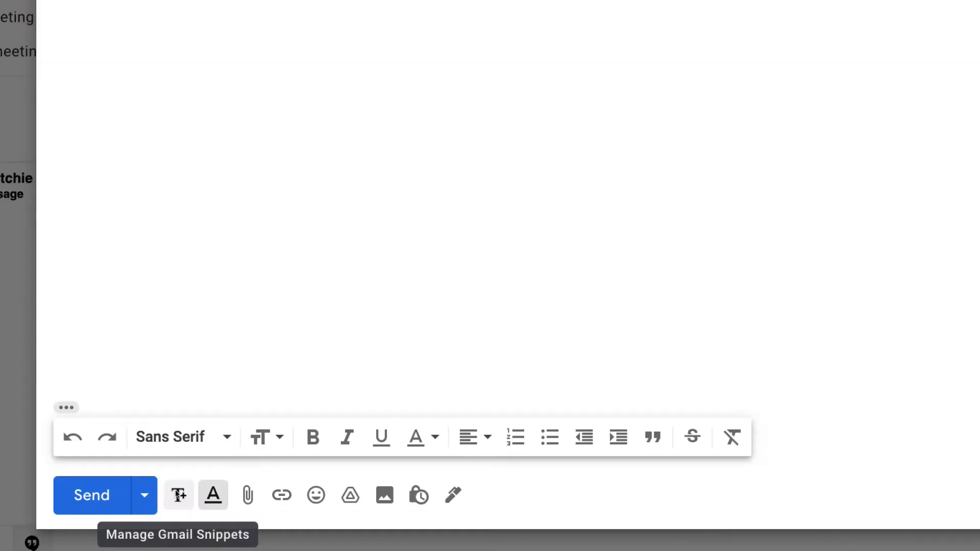
Step: Choose Create from this message from the Snippets (T+) icon beside Send
{"action": "left_click", "coordinate": [173, 491]}
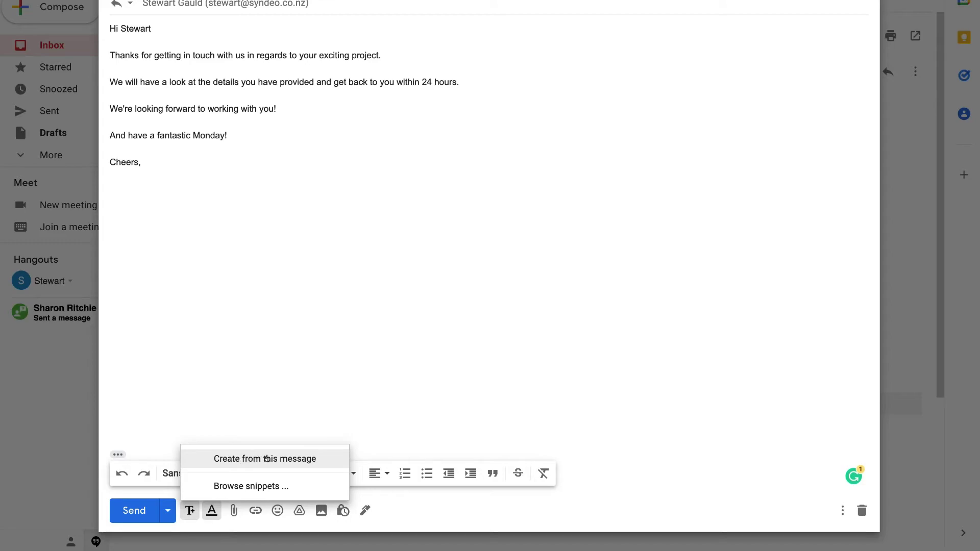
{"action": "left_click", "coordinate": [303, 458]}
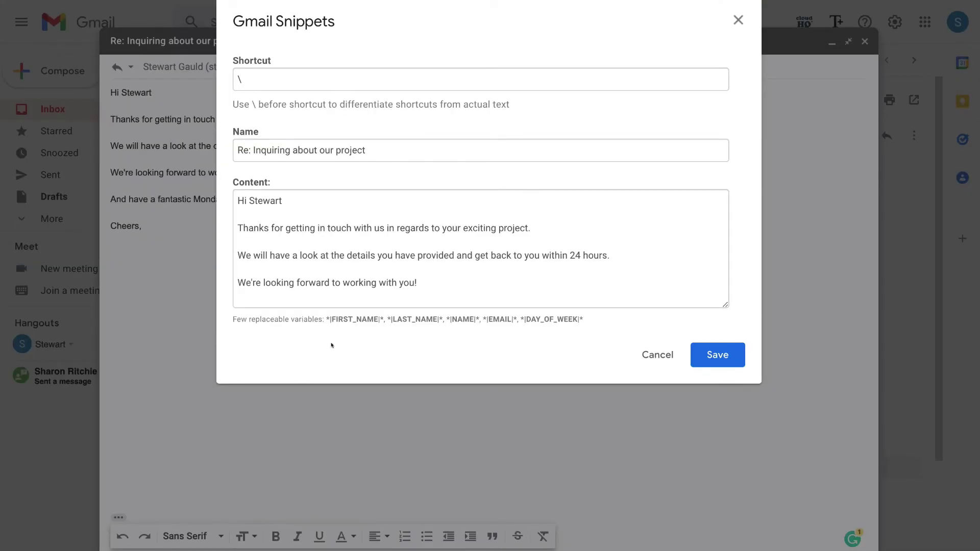
Step: Replace the name after 'Hi' with *|FIRST_NAME|* and delete the extra blank line
{"action": "scroll", "coordinate": [330, 275], "scroll_direction": "down", "scroll_amount": 3}
{"action": "scroll", "coordinate": [347, 278], "scroll_direction": "up", "scroll_amount": 3}
{"action": "left_click_drag", "start_coordinate": [384, 319], "coordinate": [325, 319]}
{"action": "key", "text": "ctrl+c"}
{"action": "left_click_drag", "start_coordinate": [282, 201], "coordinate": [248, 202]}
{"action": "key", "text": "ctrl+v"}
{"action": "scroll", "coordinate": [366, 236], "scroll_direction": "down", "scroll_amount": 1}
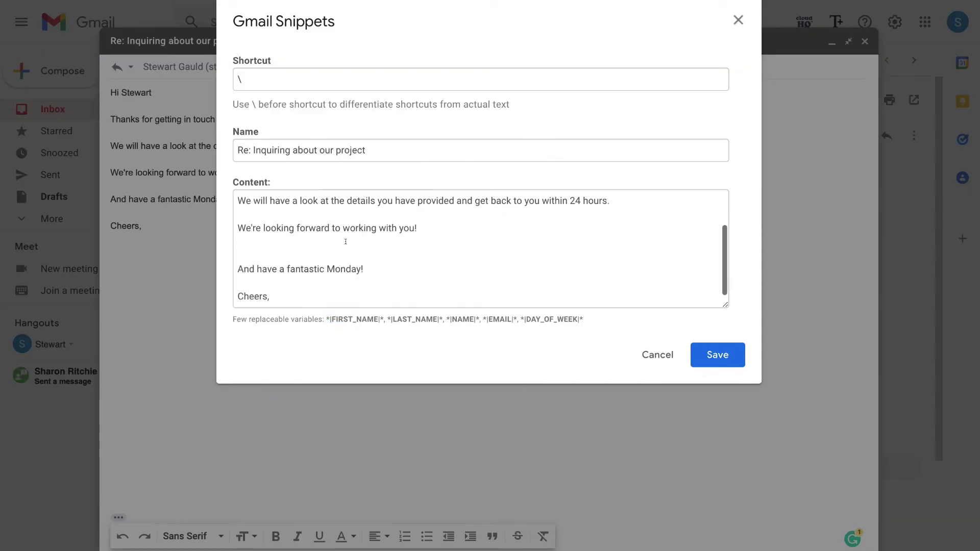
{"action": "left_click", "coordinate": [325, 254]}
{"action": "key", "text": "BackSpace"}
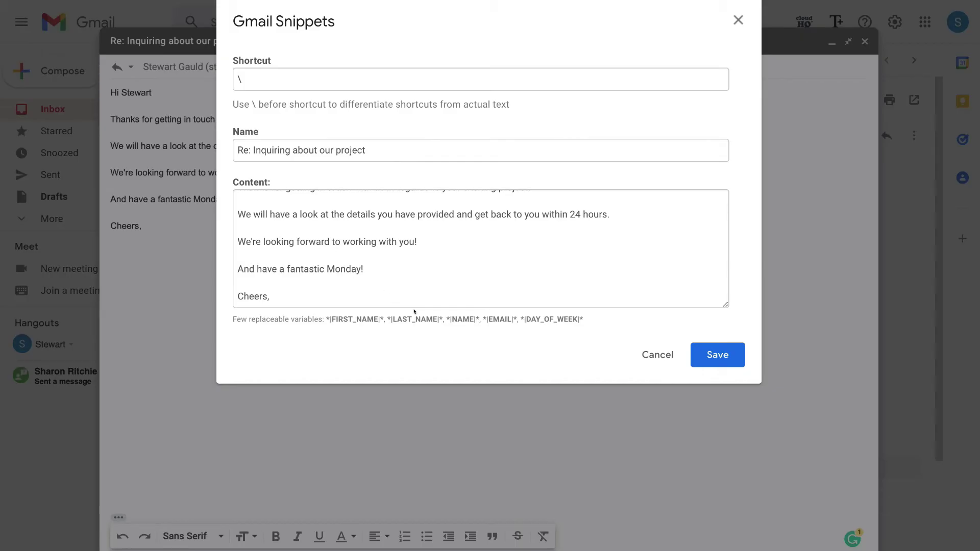
Step: Replace 'Monday' in the fantastic-day line with the *|DAY_OF_WEEK|* variable
{"action": "left_click_drag", "start_coordinate": [580, 319], "coordinate": [521, 320]}
{"action": "right_click", "coordinate": [537, 321]}
{"action": "left_click", "coordinate": [564, 349]}
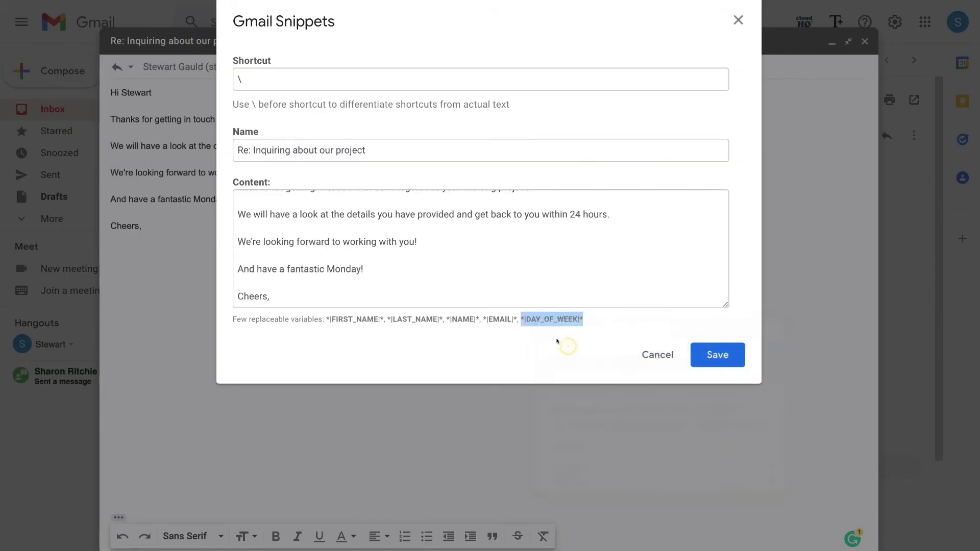
{"action": "left_click_drag", "start_coordinate": [359, 269], "coordinate": [327, 269]}
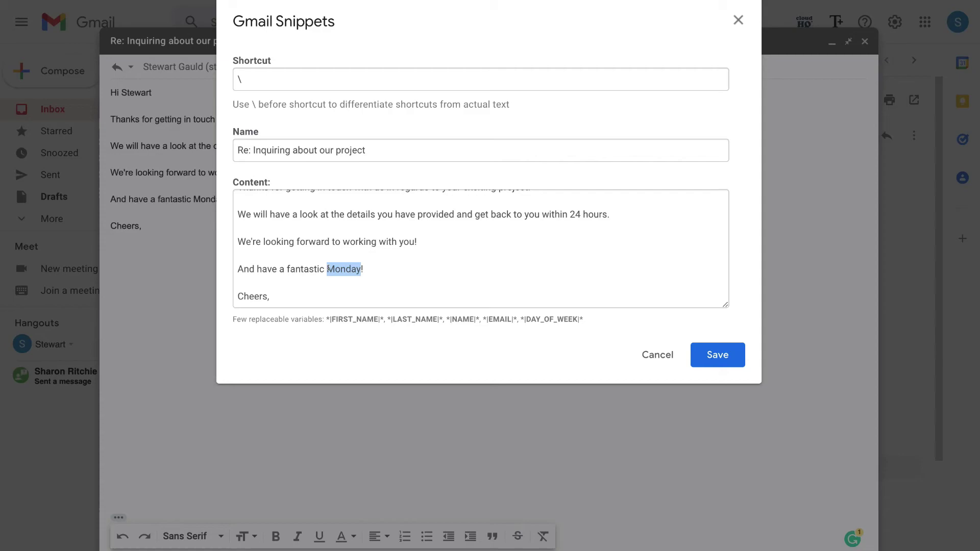
{"action": "right_click", "coordinate": [339, 269]}
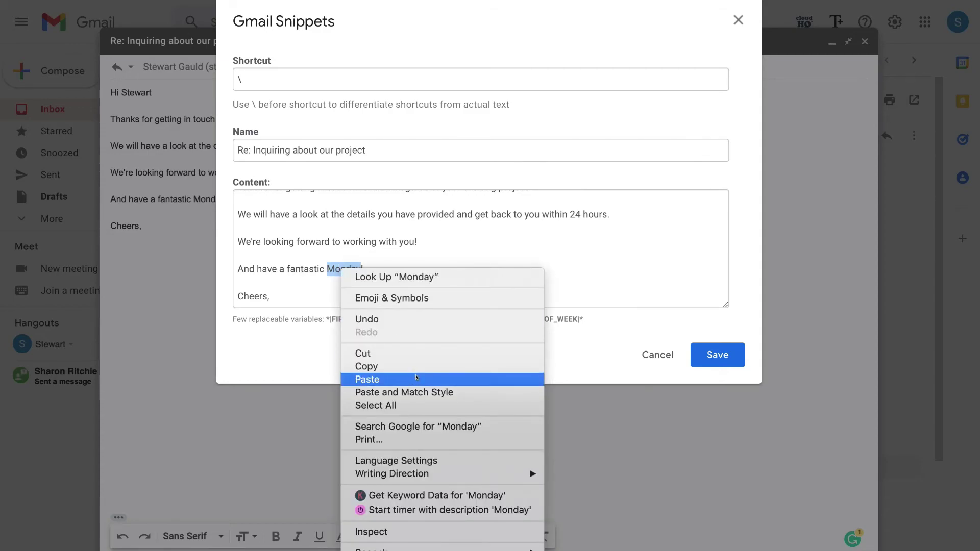
{"action": "left_click", "coordinate": [388, 379]}
{"action": "scroll", "coordinate": [465, 266], "scroll_direction": "up", "scroll_amount": 2}
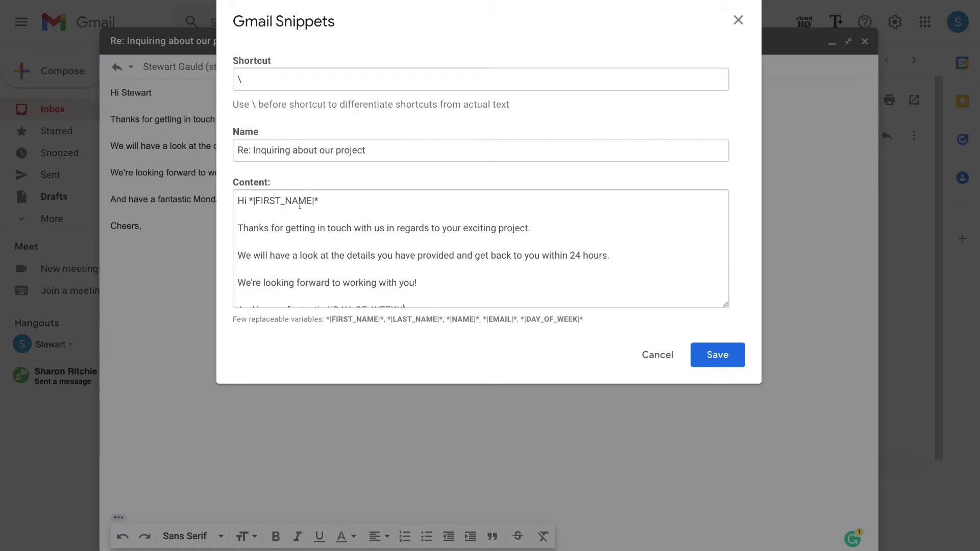
{"action": "scroll", "coordinate": [311, 224], "scroll_direction": "down", "scroll_amount": 1}
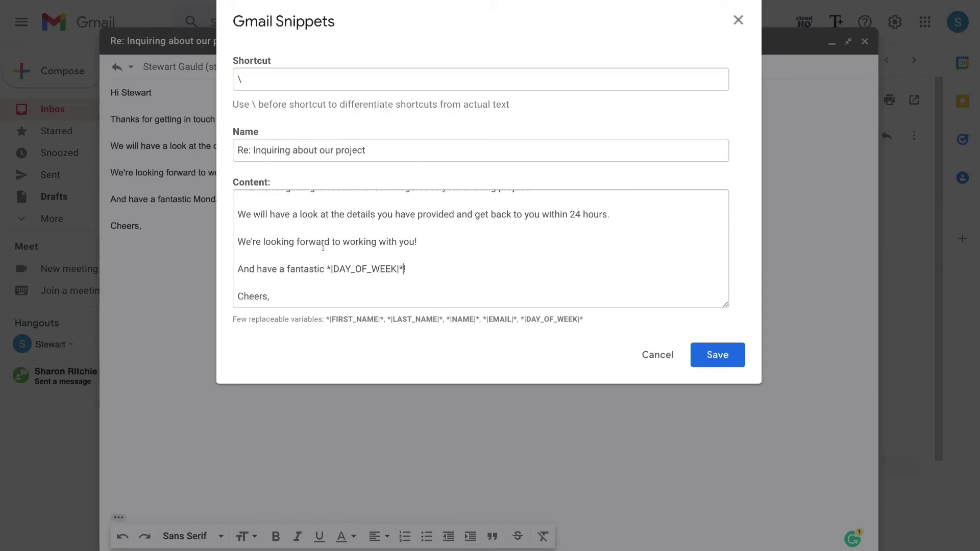